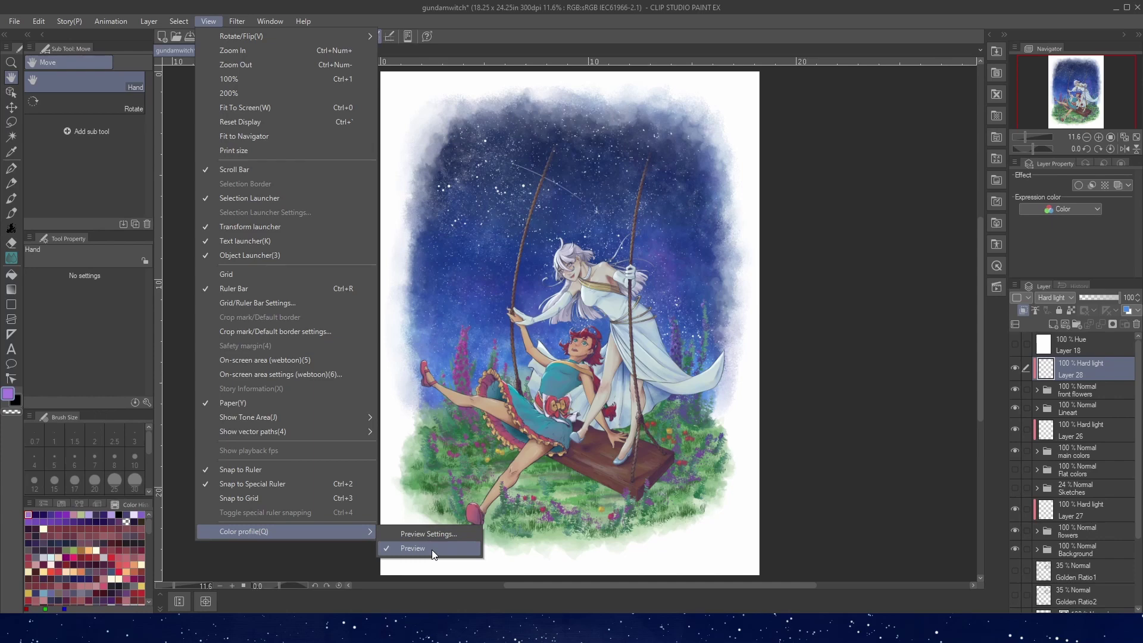
Set the canvas's color profile preview to RGB: sRGB IEC61966-2.1, keeping Perceptual rendering intent and IccLibrary.
click(457, 536)
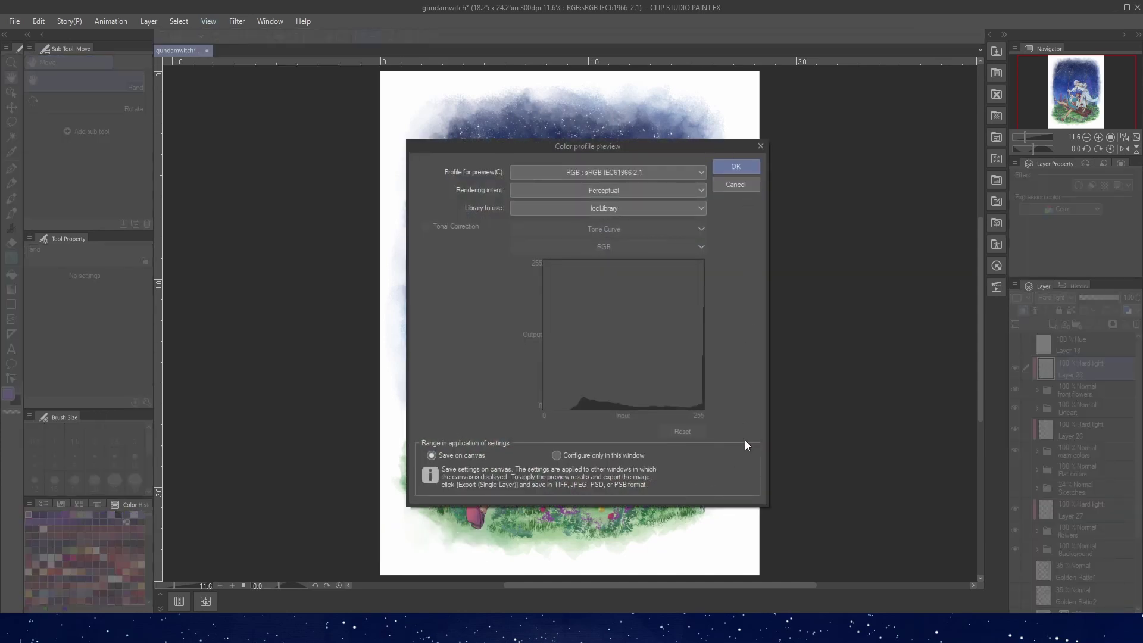
click(676, 173)
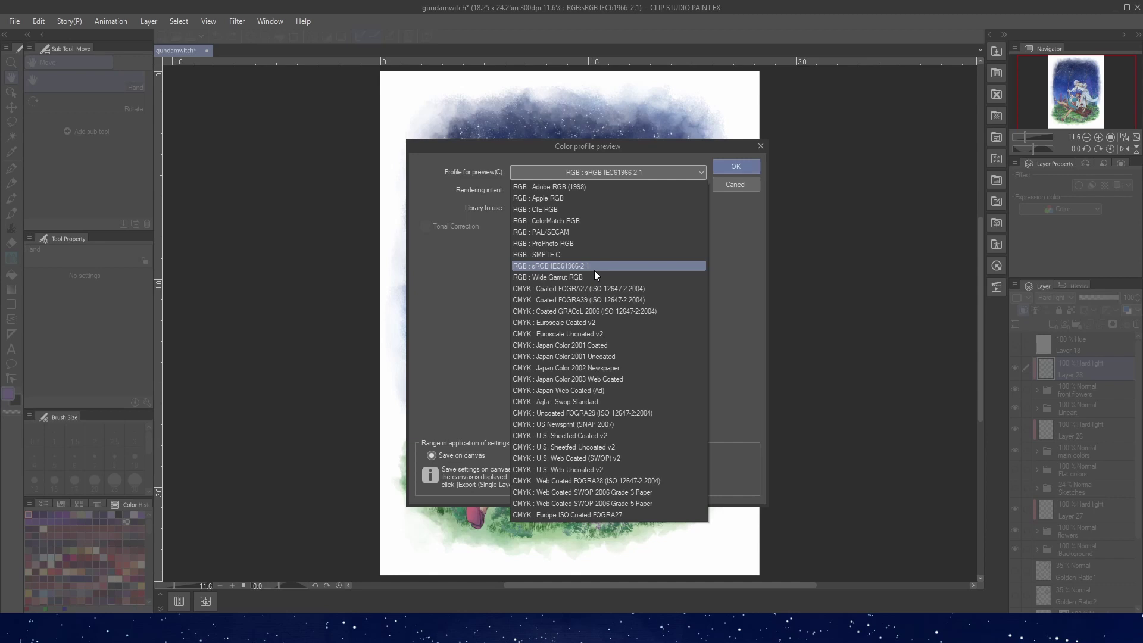
click(594, 268)
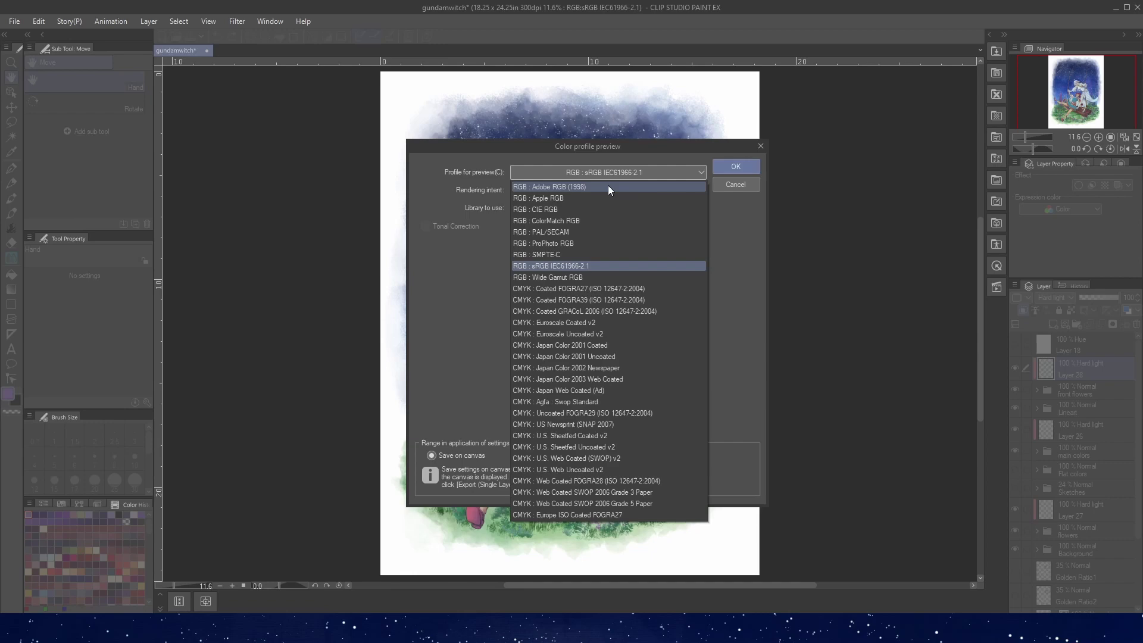
click(587, 266)
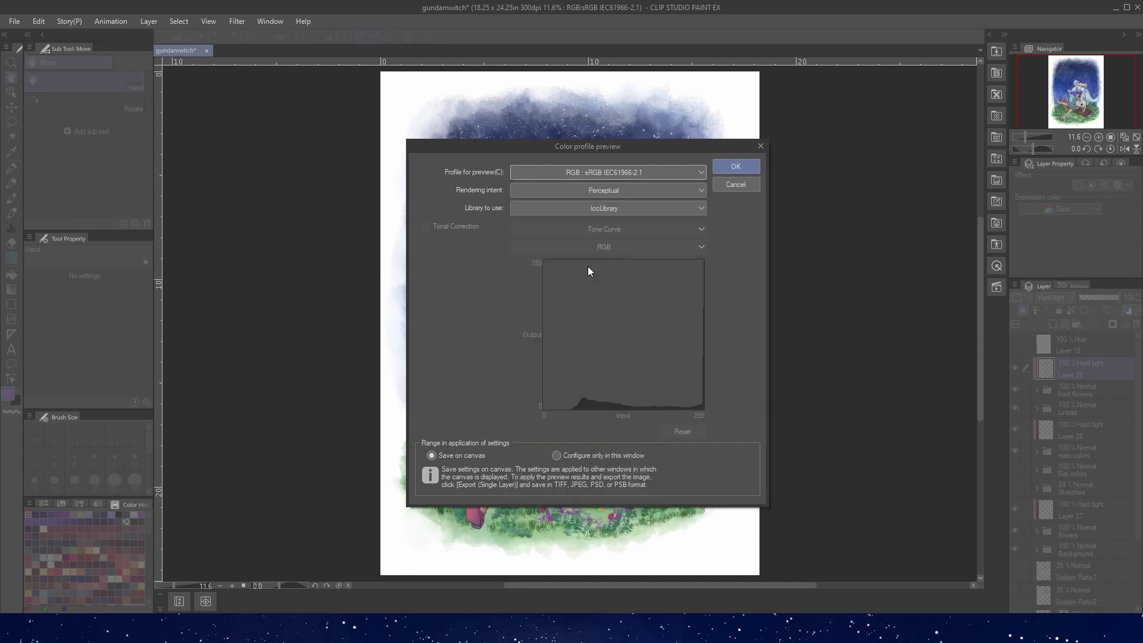
click(749, 169)
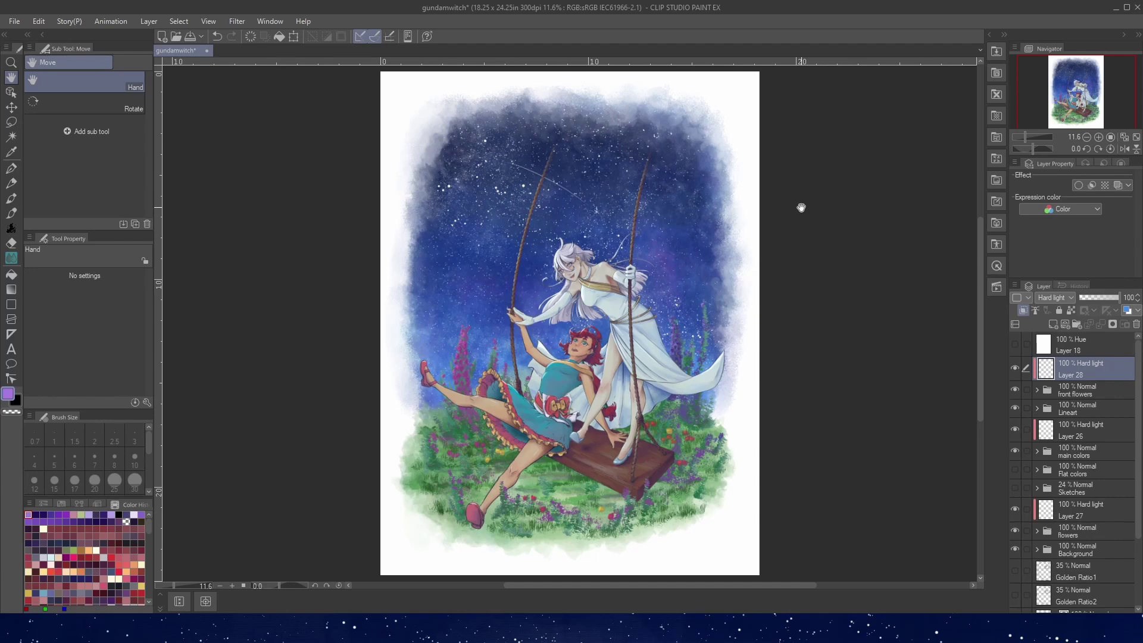
Toggle the color profile preview for the illustration.
click(207, 21)
mouse_move(258, 527)
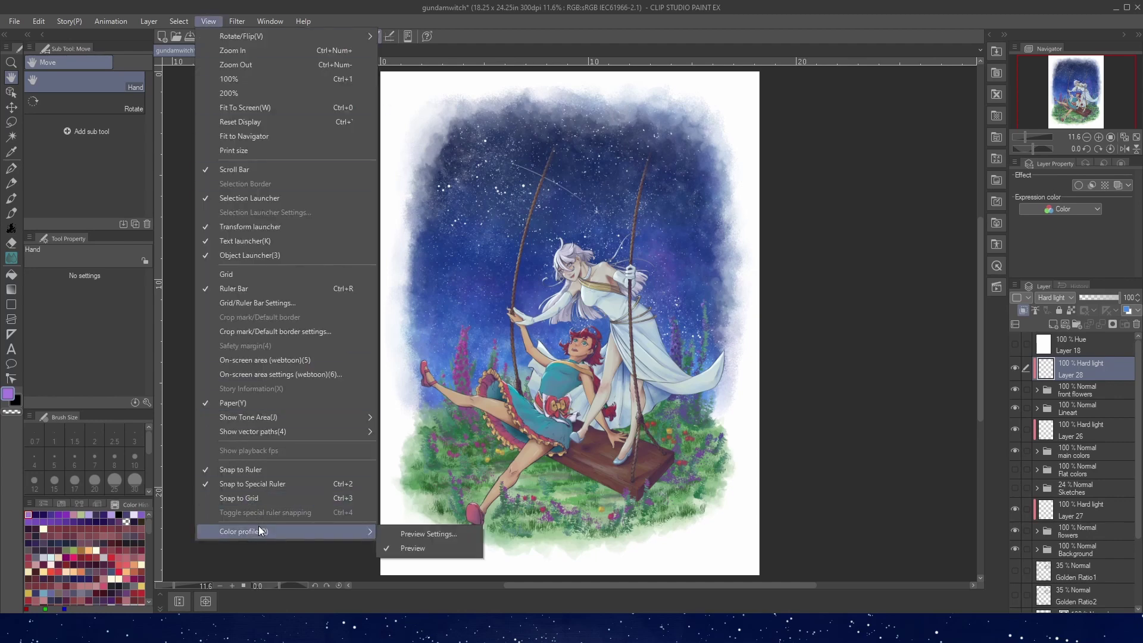
click(430, 548)
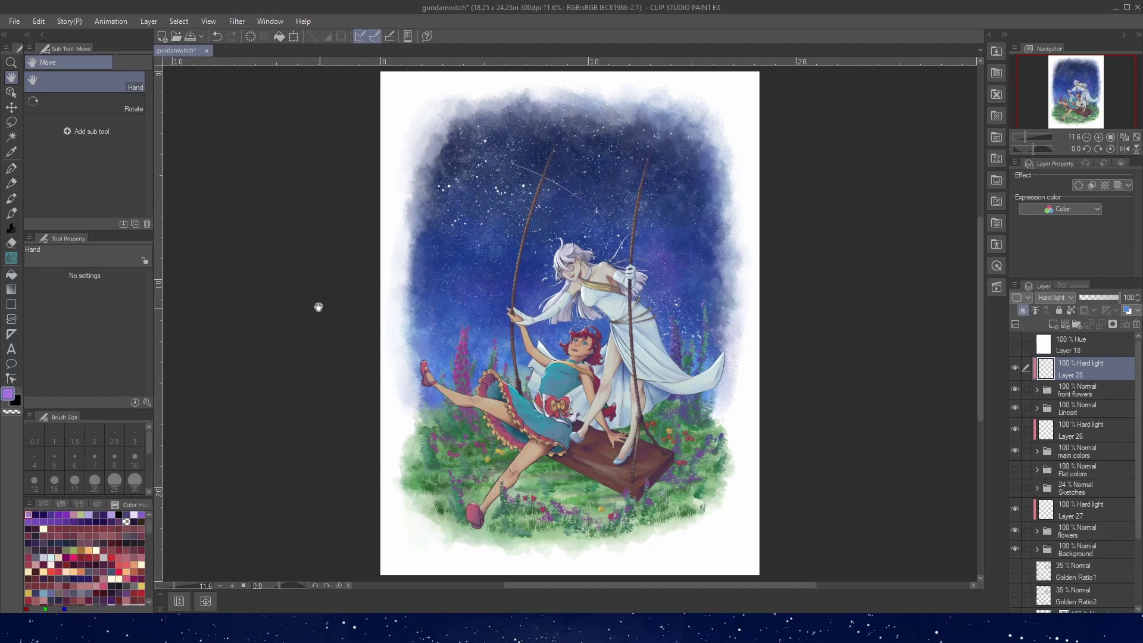
Bring up the single-layer export formats for the illustration.
click(15, 21)
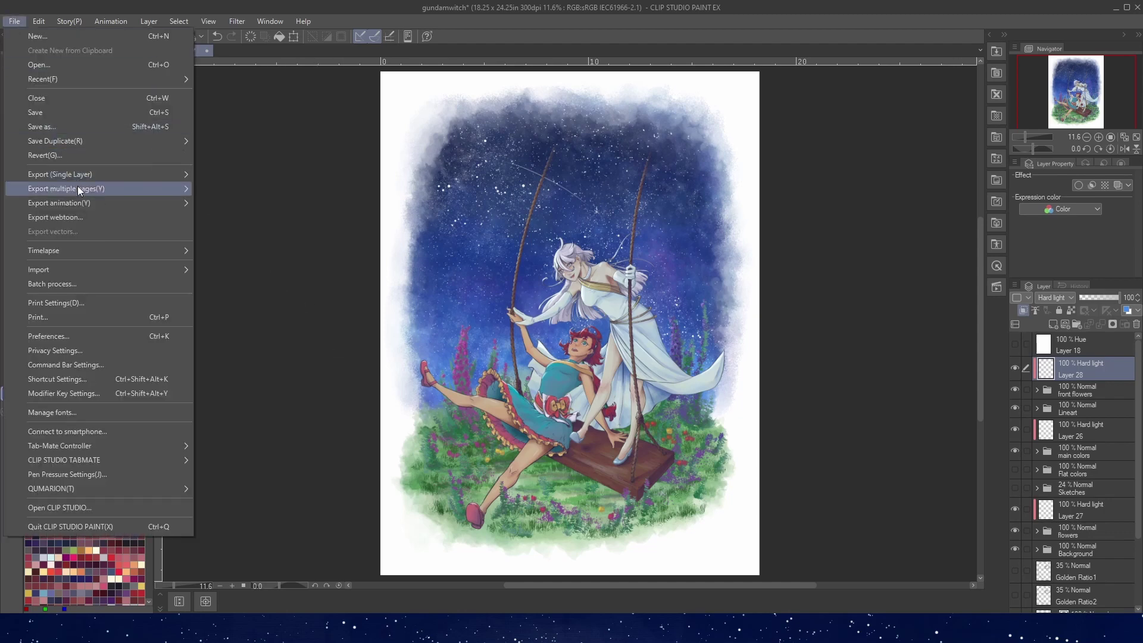
mouse_move(77, 205)
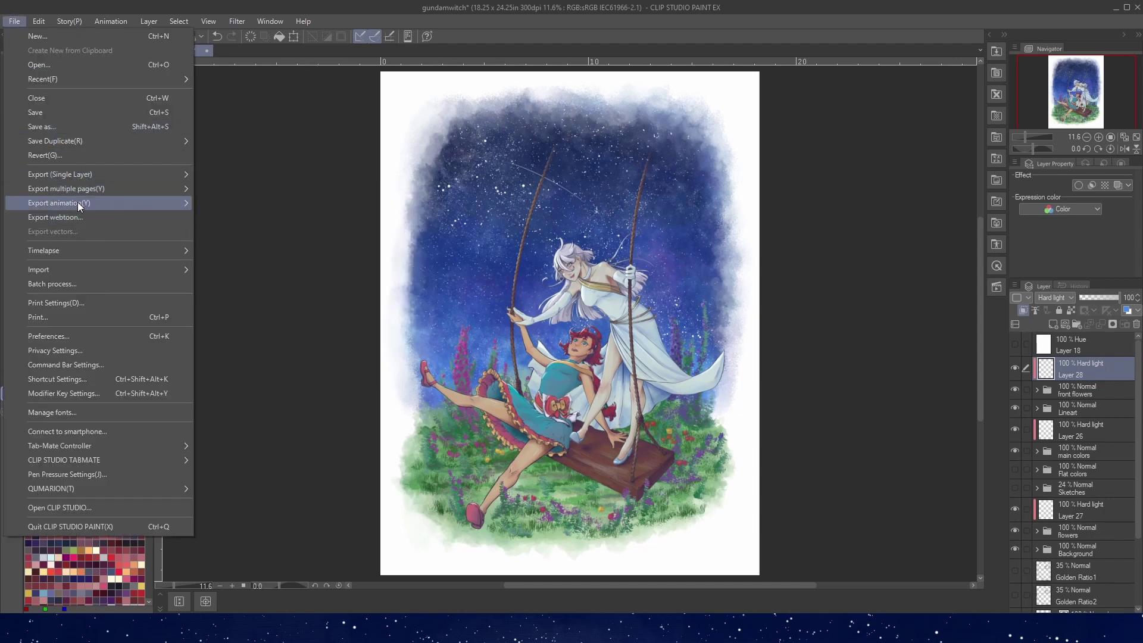
mouse_move(79, 177)
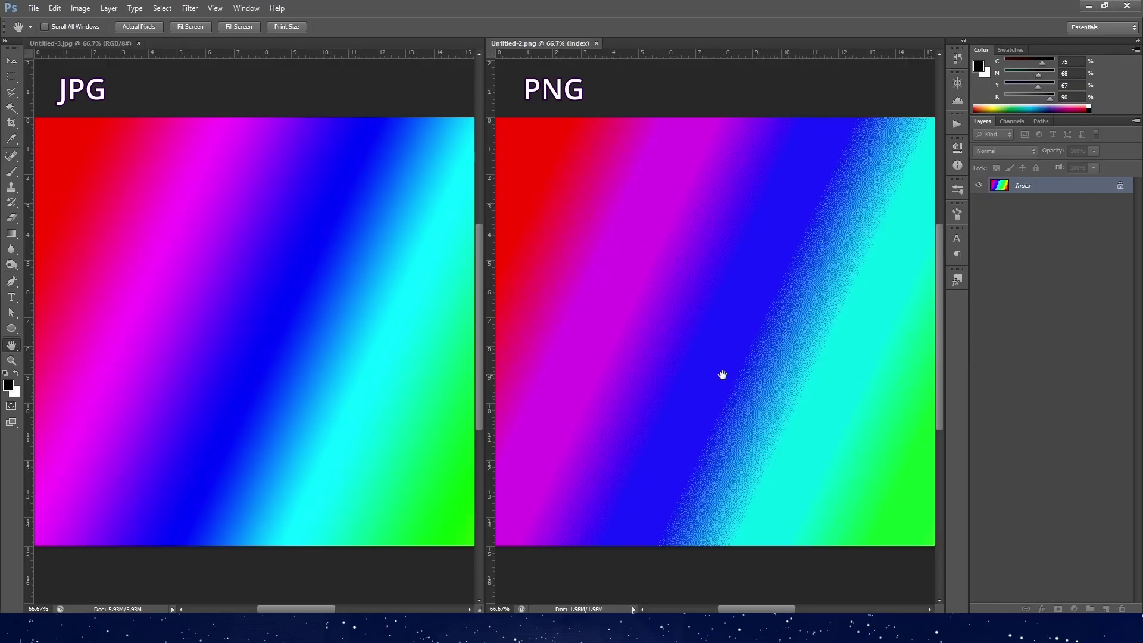
Switch to Photoshop and compare color banding across the JPG and PNG versions of the rainbow gradient.
drag(844, 247, 646, 248)
click(341, 312)
drag(347, 314, 69, 316)
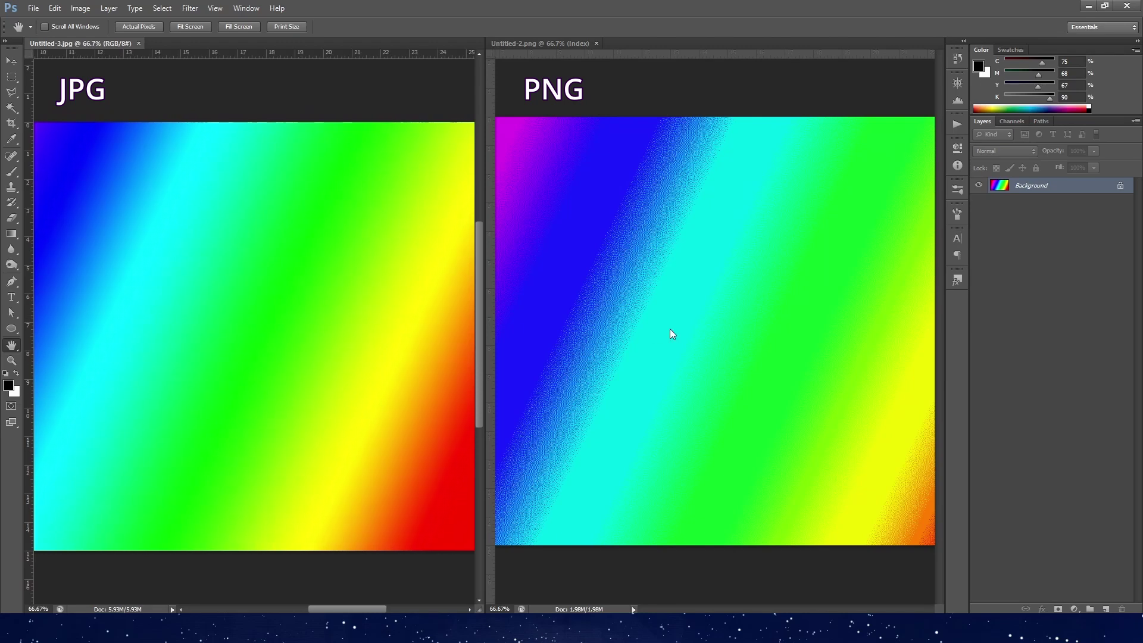
click(764, 334)
drag(834, 331, 641, 332)
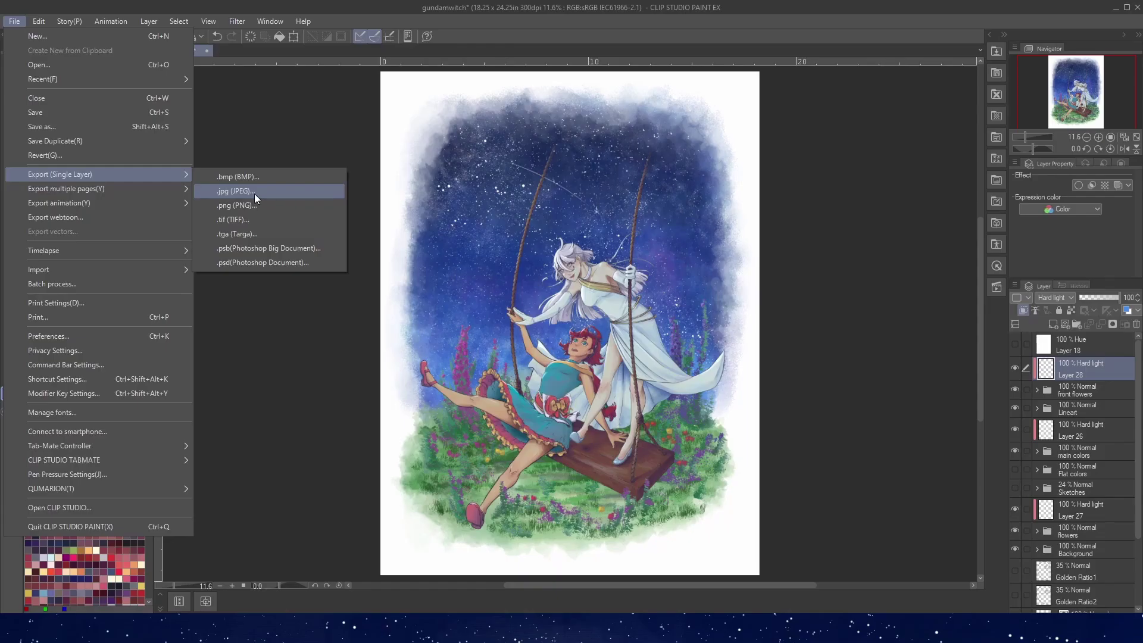
In Clip Studio Paint, export the illustration as a single-layer JPEG named gundamwitch into the working files folder.
click(262, 191)
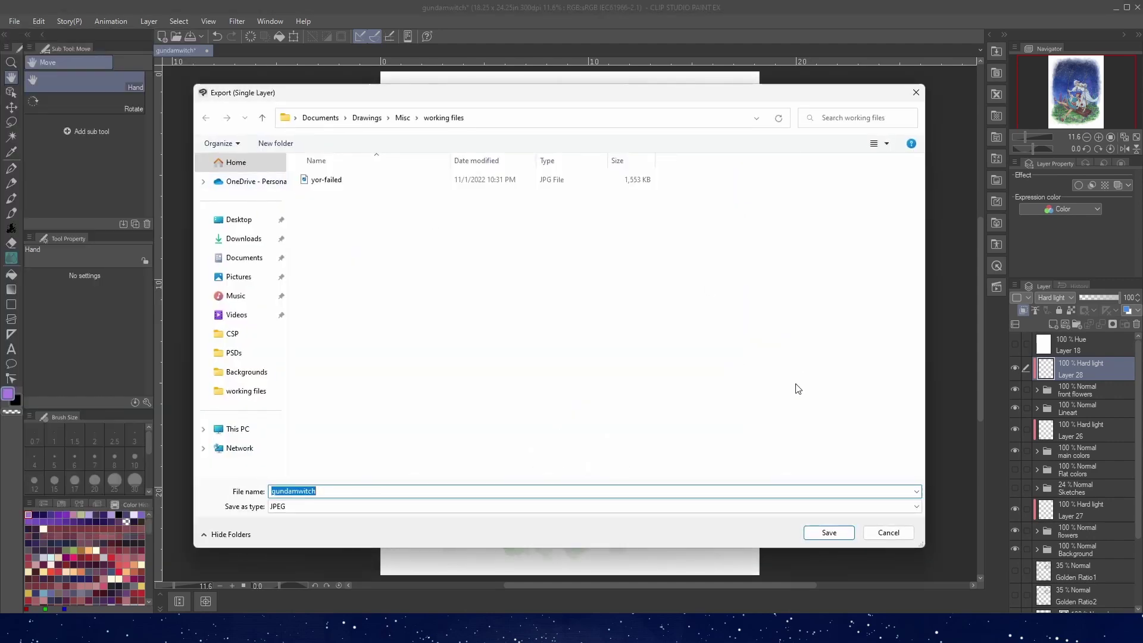
click(821, 532)
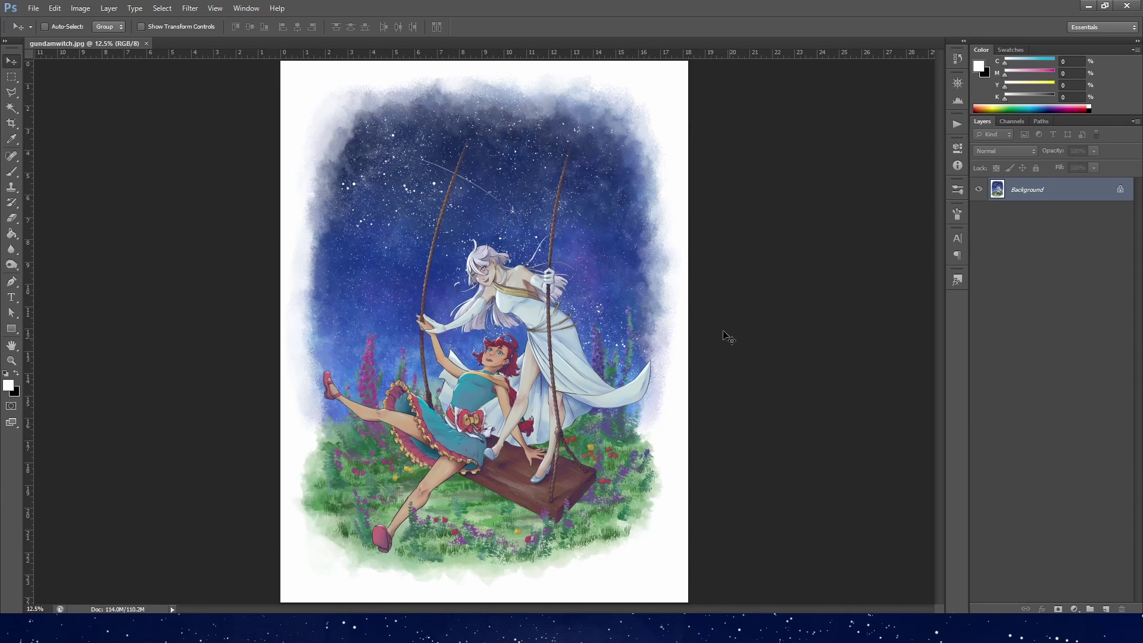
Switch to Photoshop and assign the sRGB IEC61966-2.1 profile to gundamwitch.jpg.
click(54, 9)
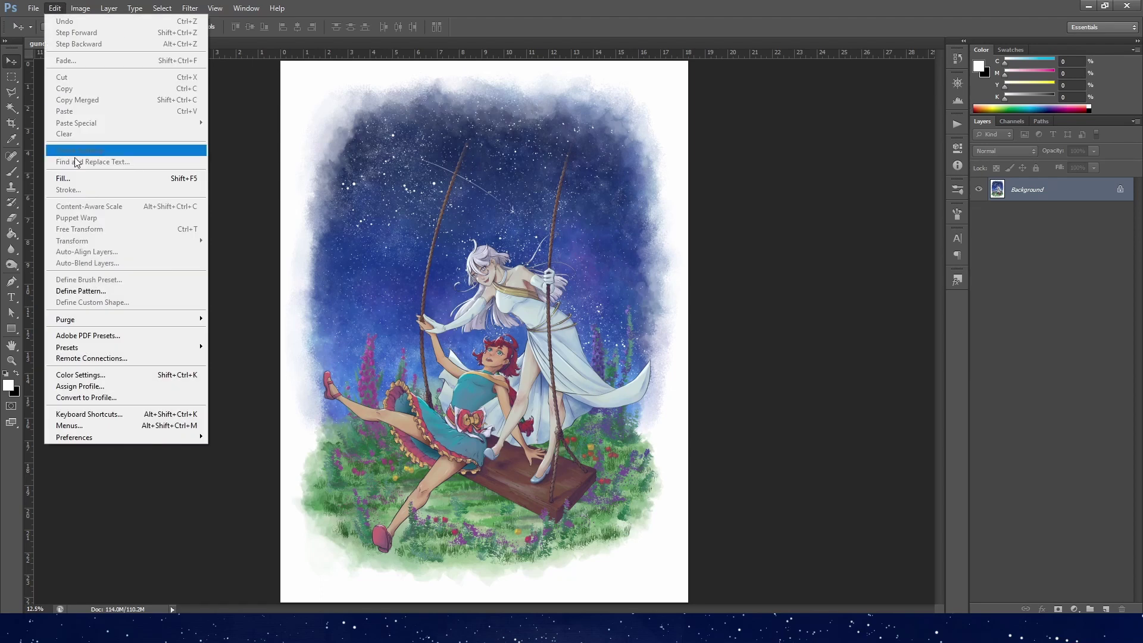
click(96, 388)
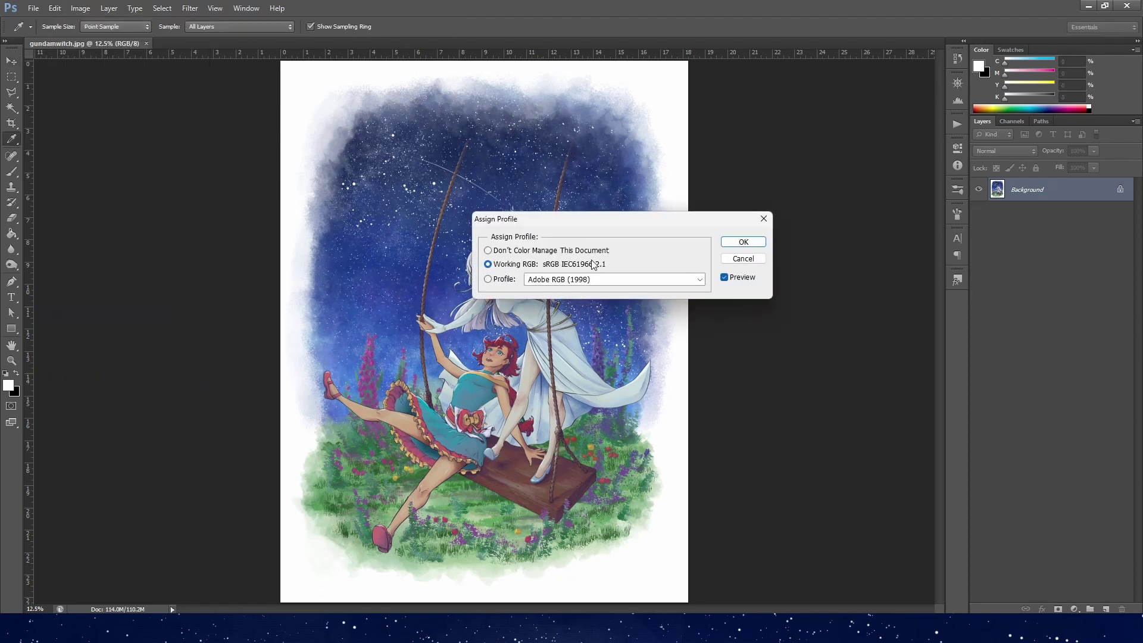
click(551, 281)
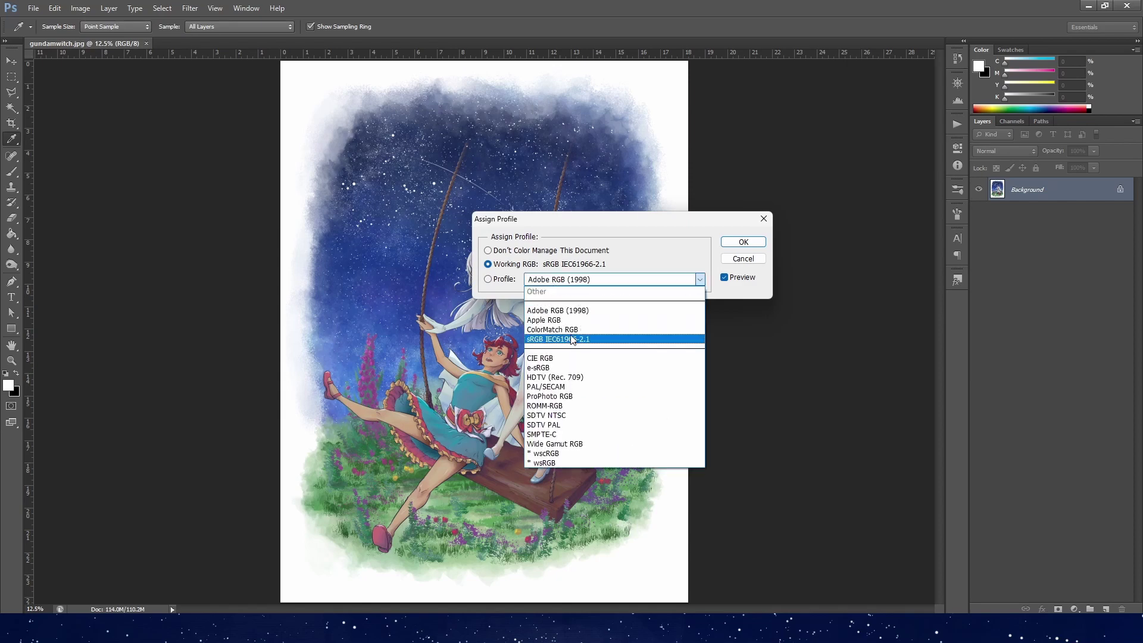
click(571, 340)
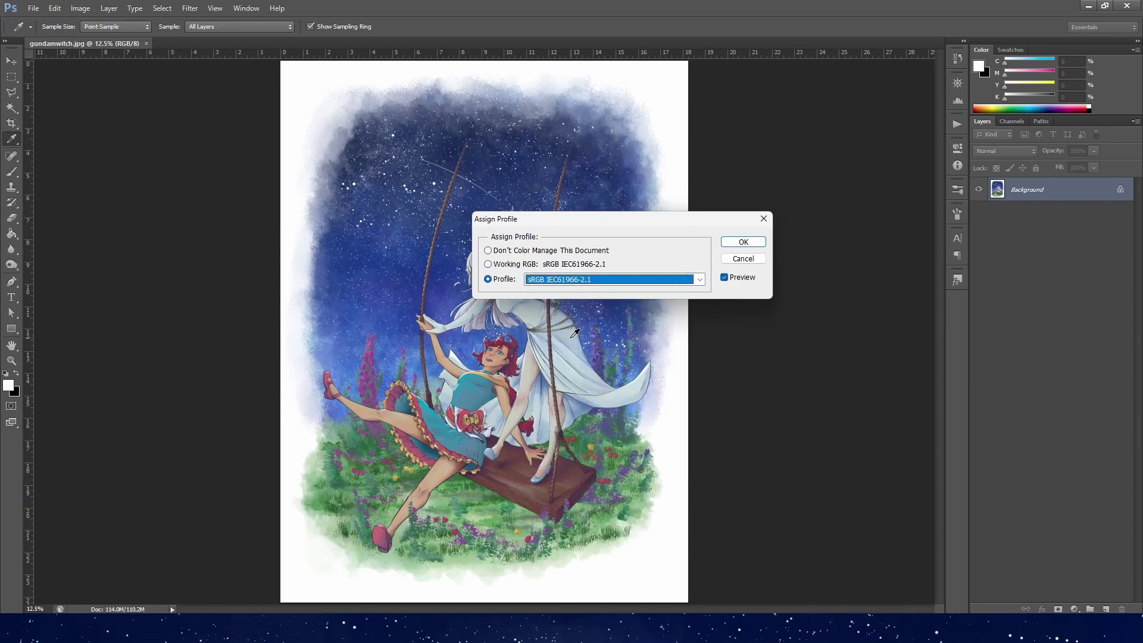
click(742, 242)
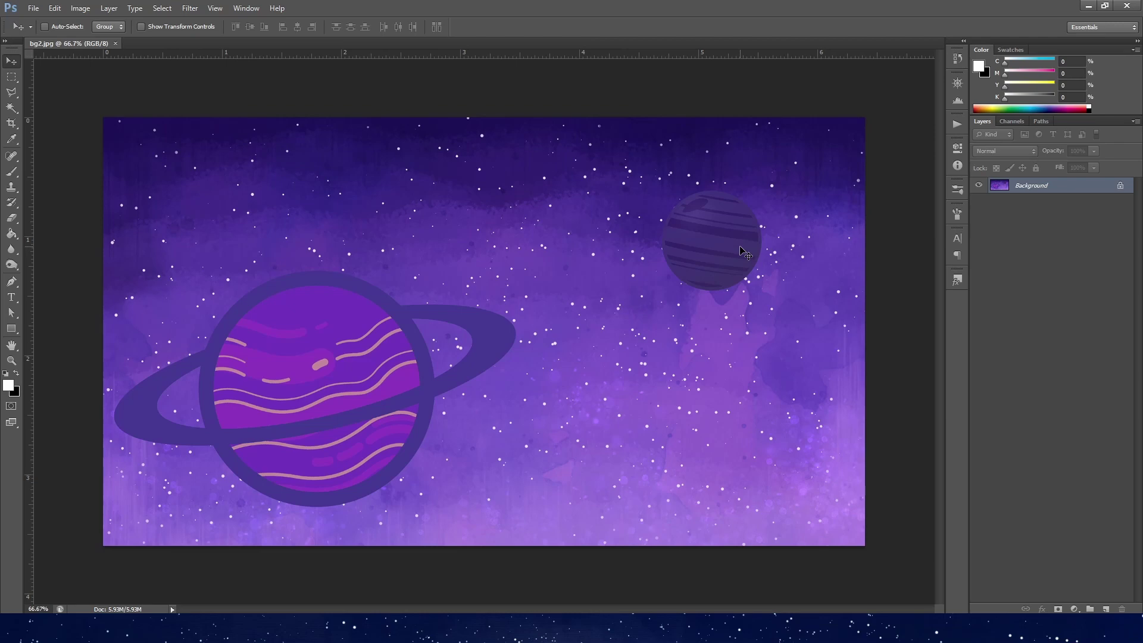
Start a Save for Web export of the planet image bg2.jpg and set its format to PNG-8.
click(33, 9)
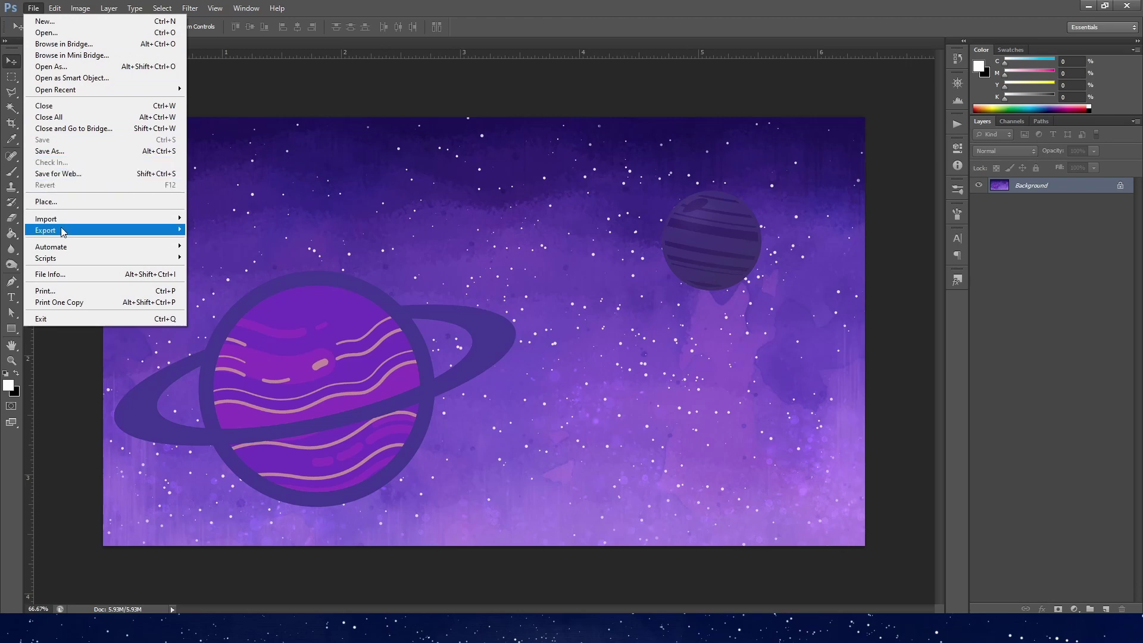
mouse_move(50, 234)
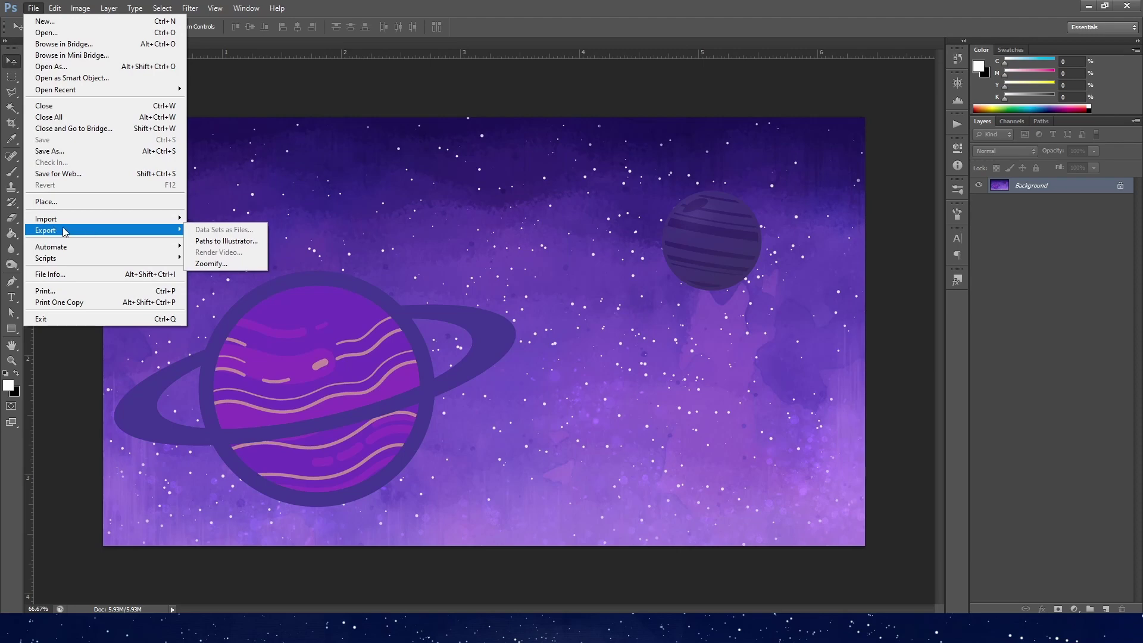
click(57, 174)
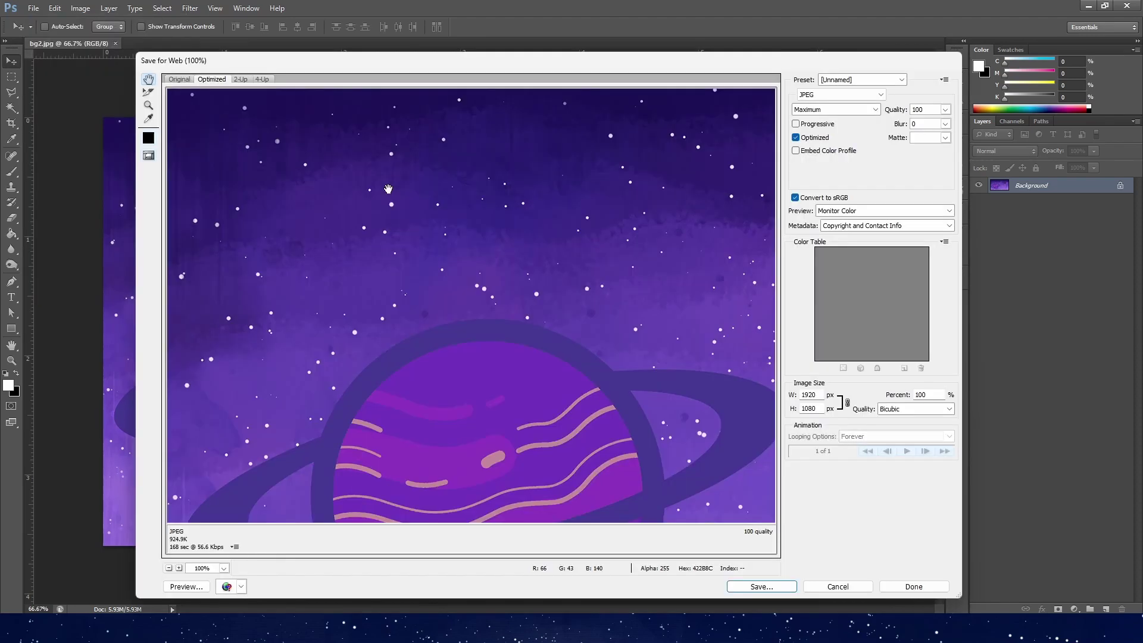
click(858, 95)
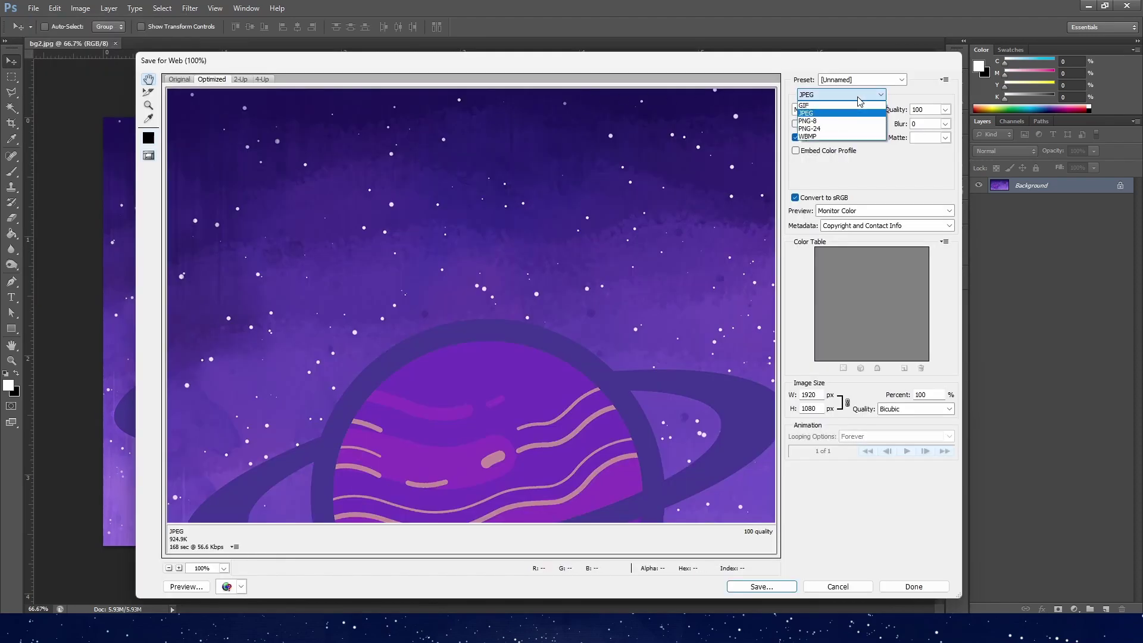
click(830, 121)
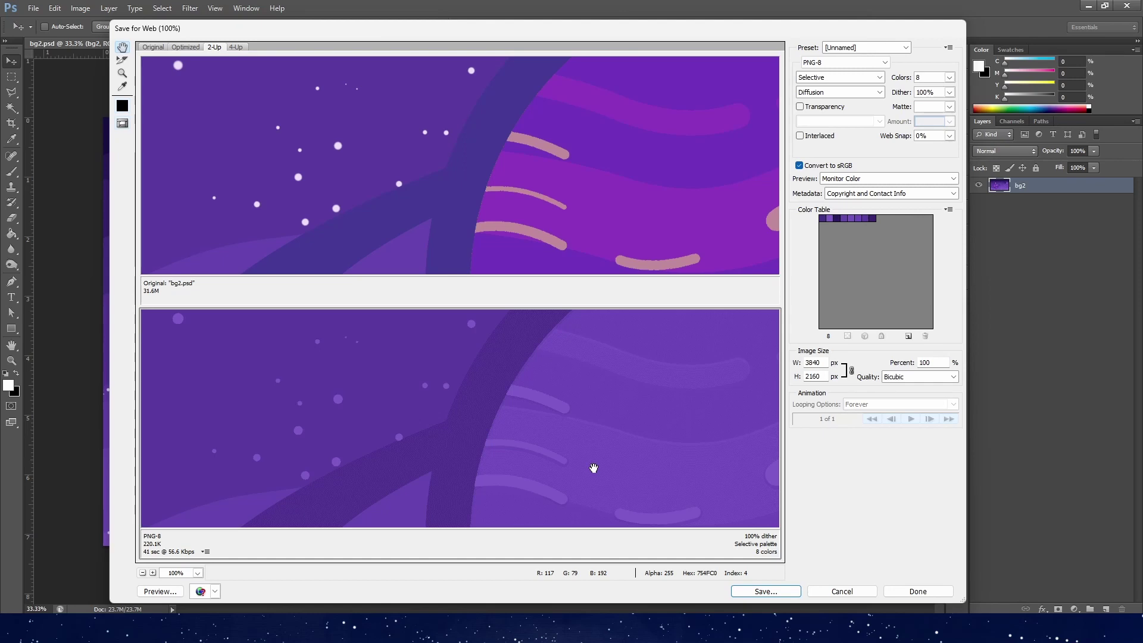
Set the PNG-8 palette to 256 colors and delete the gray-green swatch 96A395 from the color table.
click(950, 78)
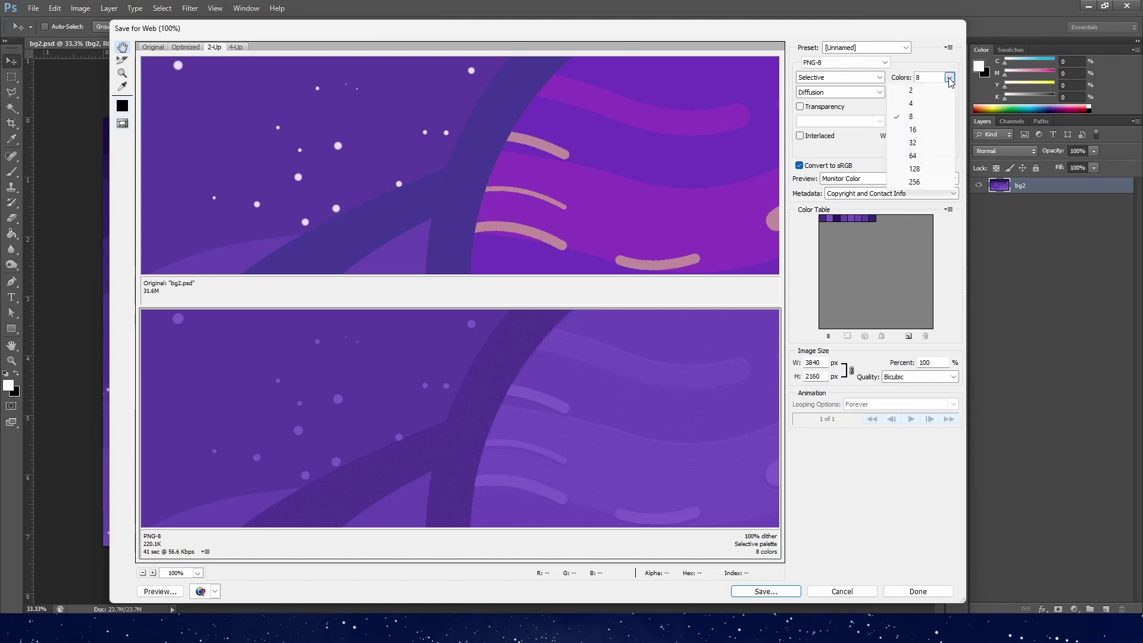
click(931, 185)
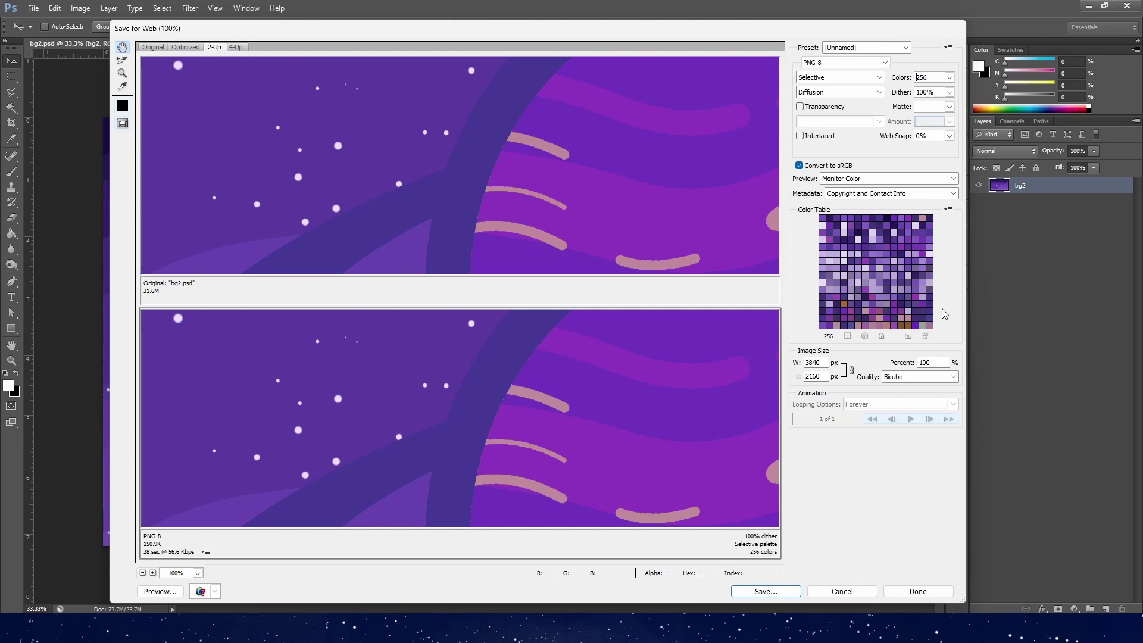
click(922, 326)
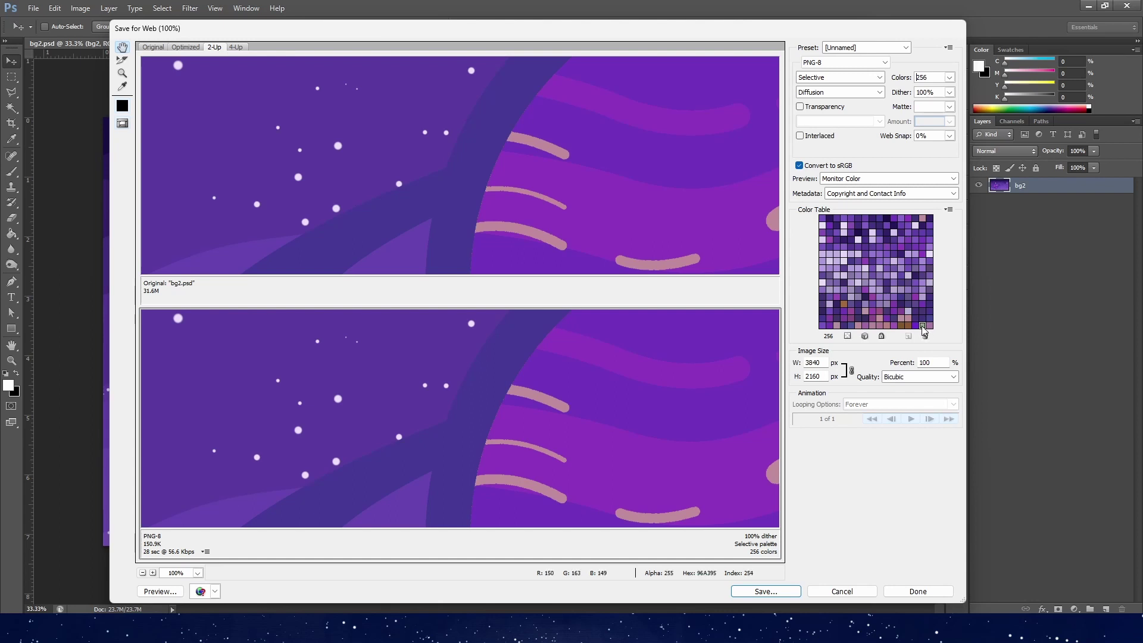
click(925, 336)
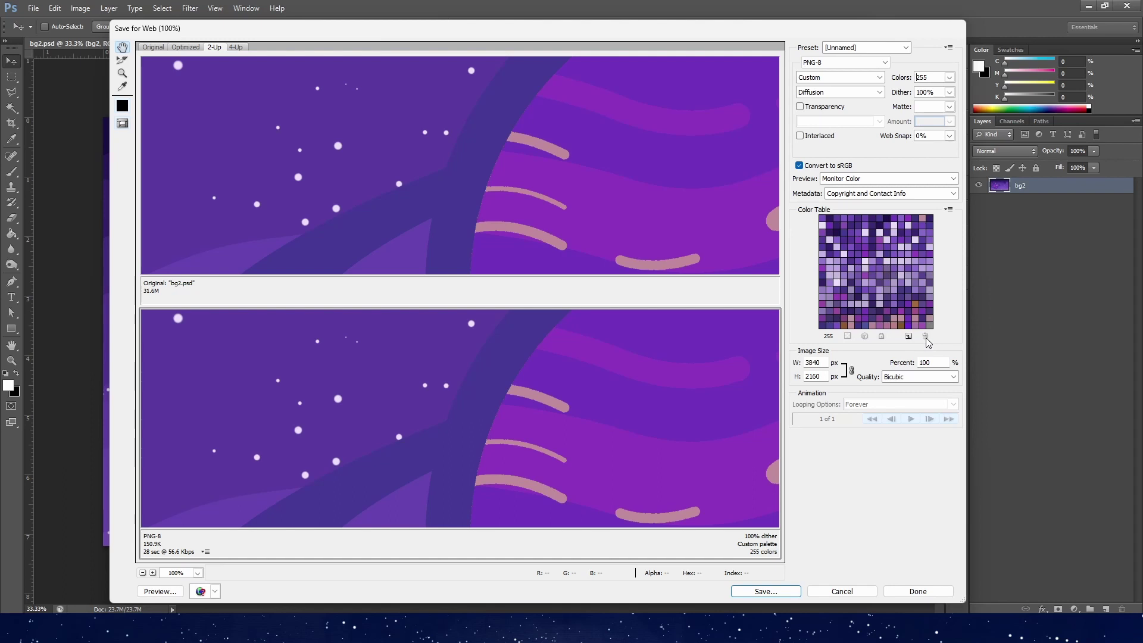
Sample the purple sky color 5A3A9F from the original image and add it to the PNG-8 color table.
click(122, 88)
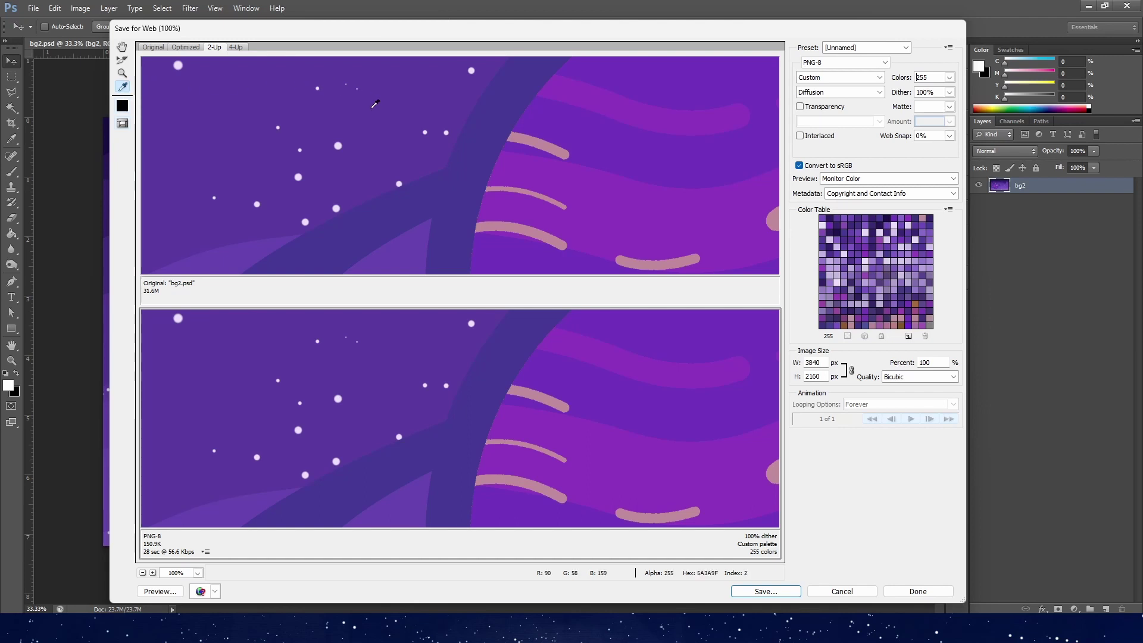
click(405, 122)
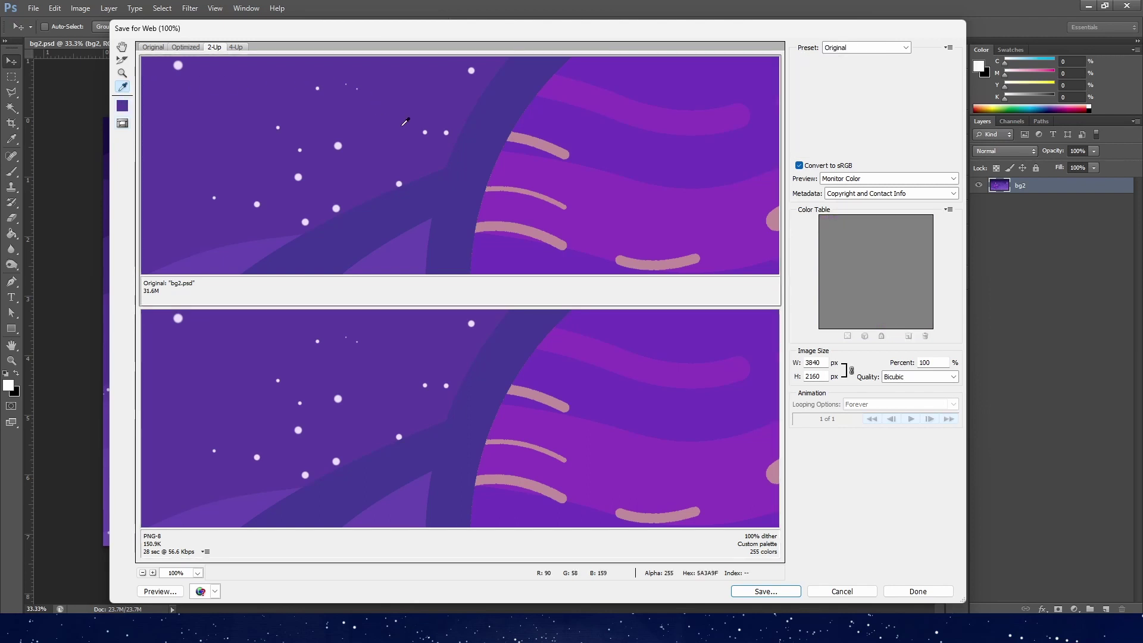
click(123, 51)
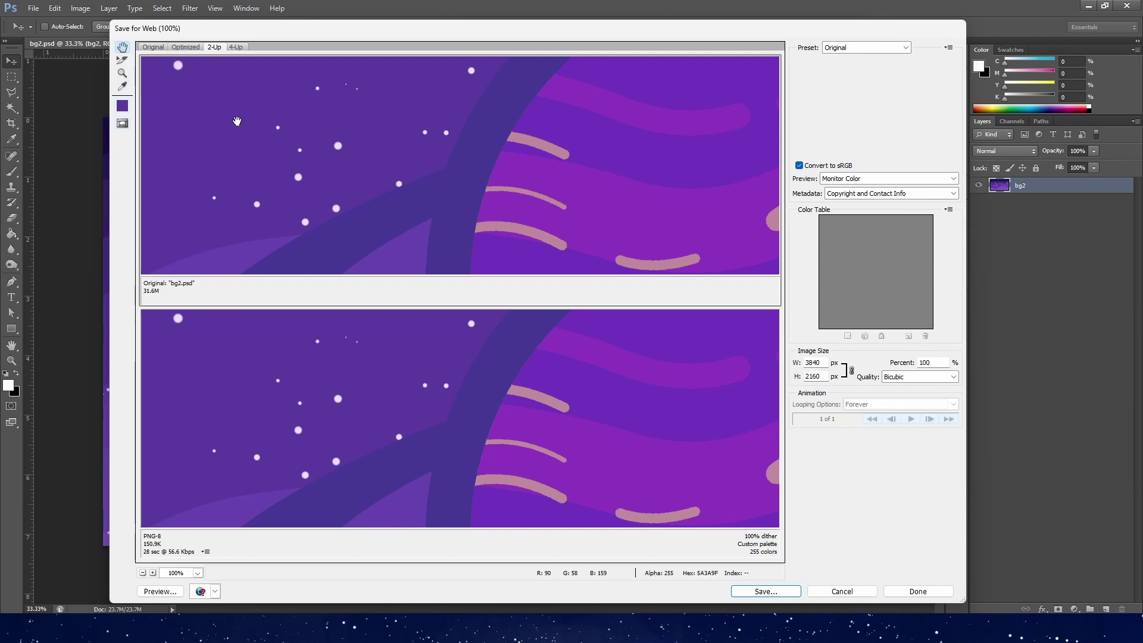
click(313, 353)
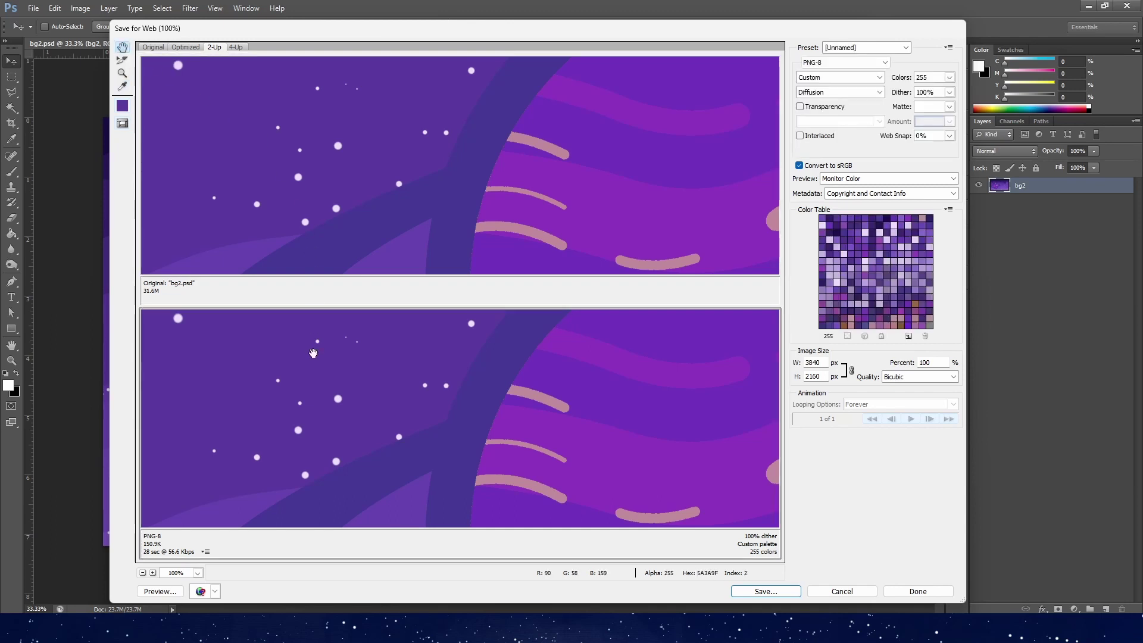
click(908, 337)
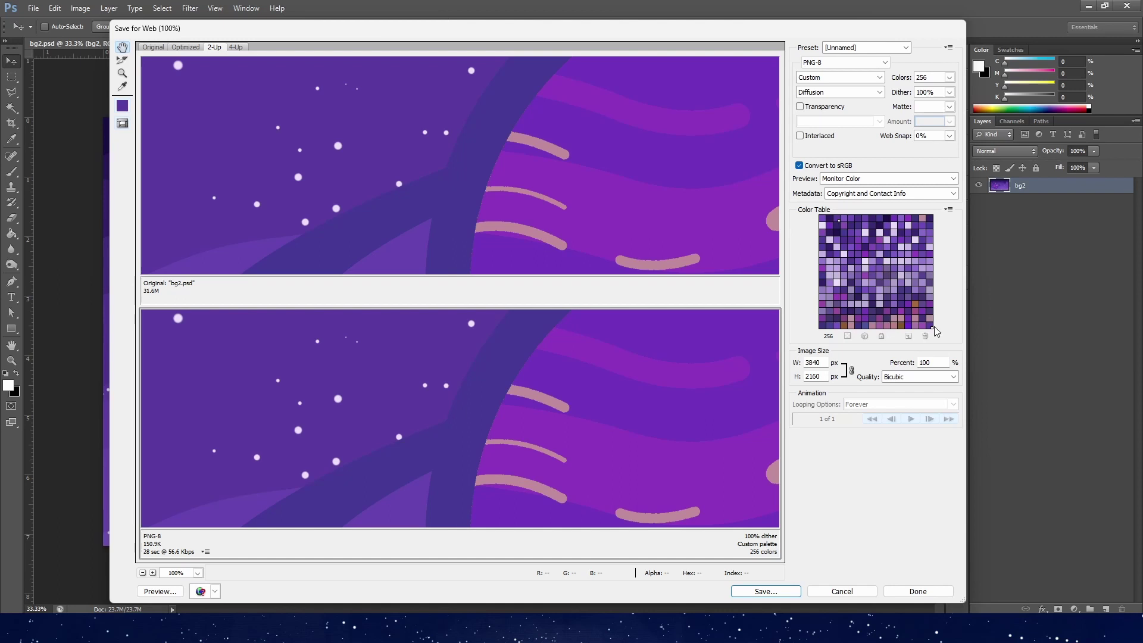
Try recoloring the dusty pink swatch BF8B9B to crimson B01E4B in the PNG-8 color table and restore its original color.
double_click(923, 219)
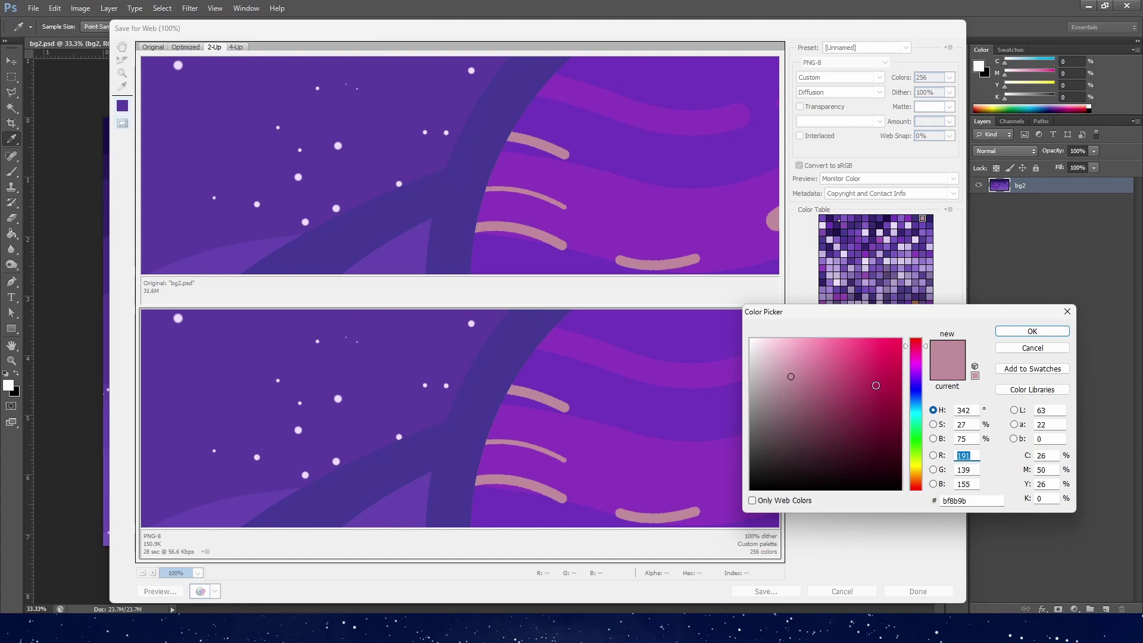
click(876, 385)
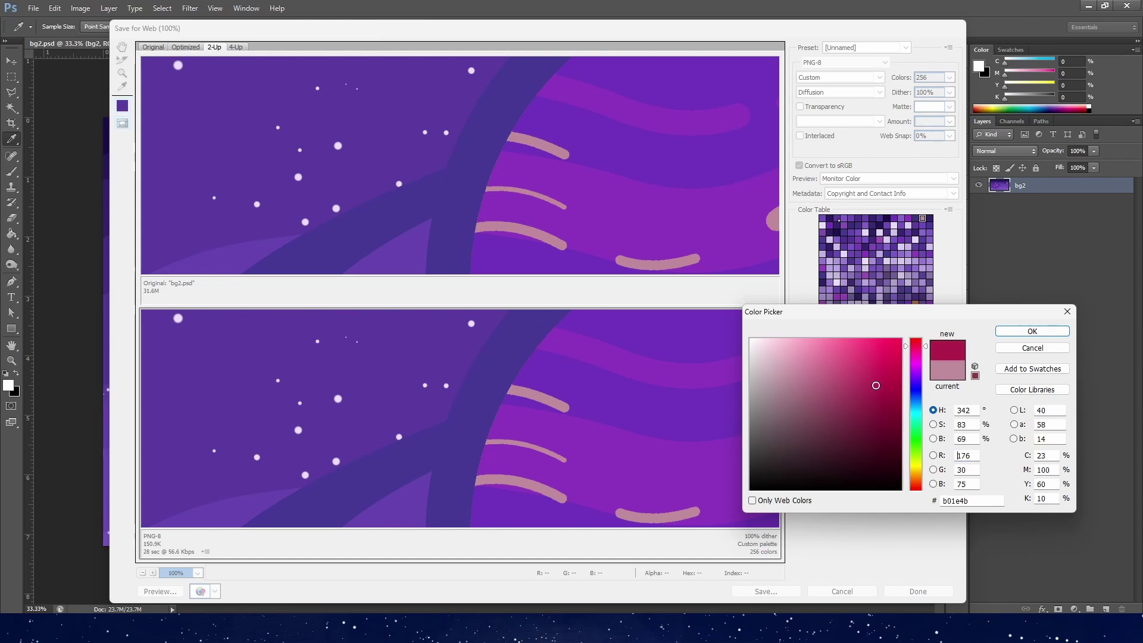
click(1001, 332)
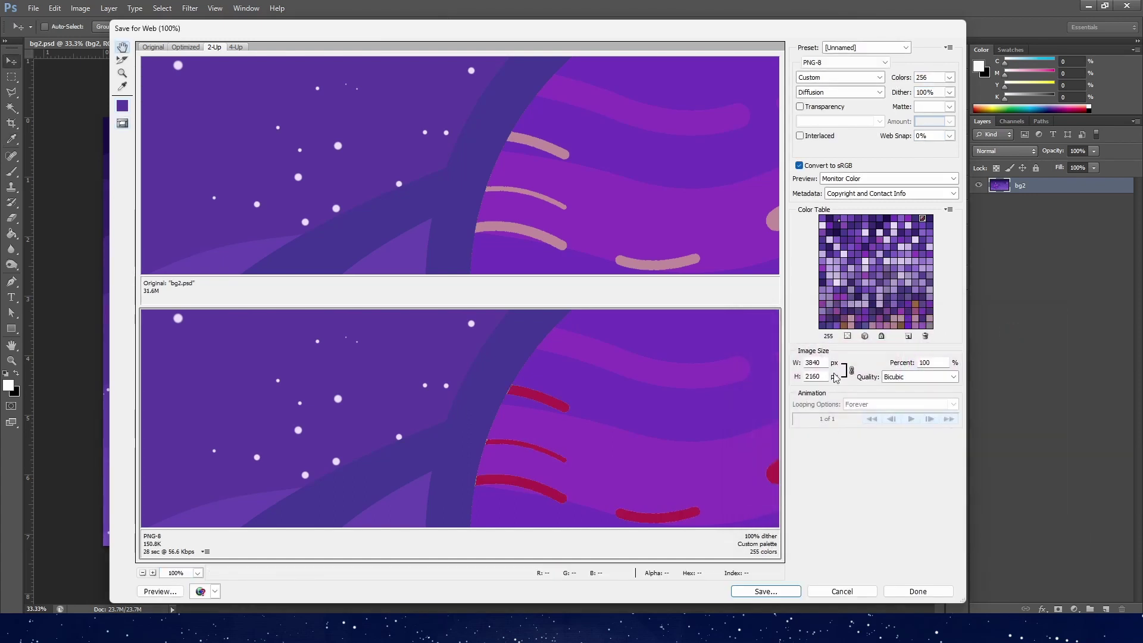
double_click(925, 222)
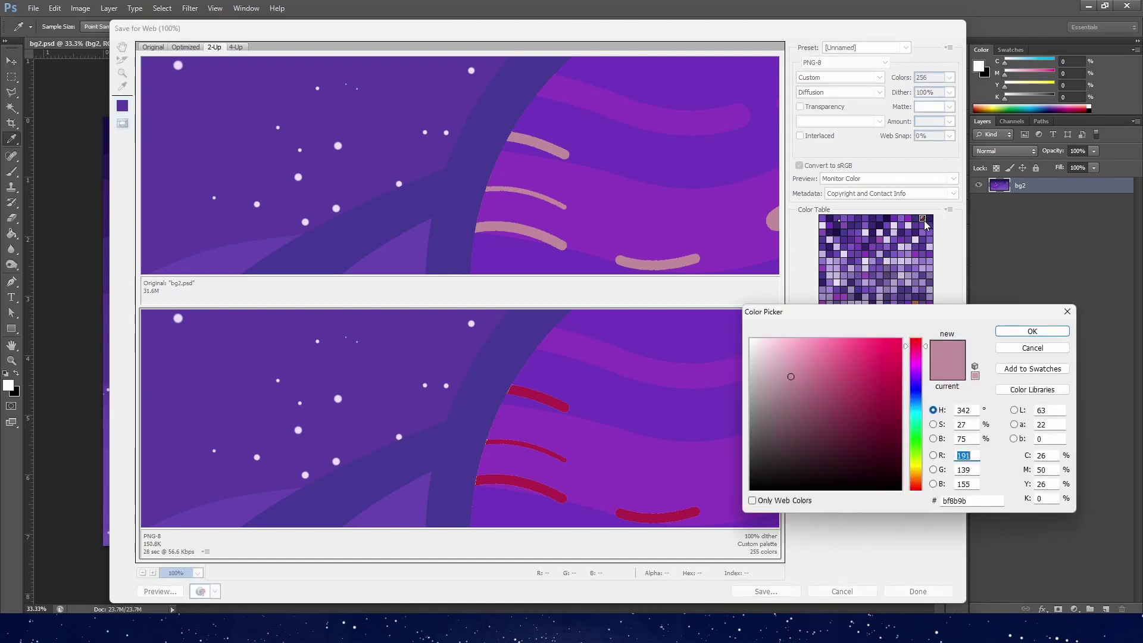
click(1008, 333)
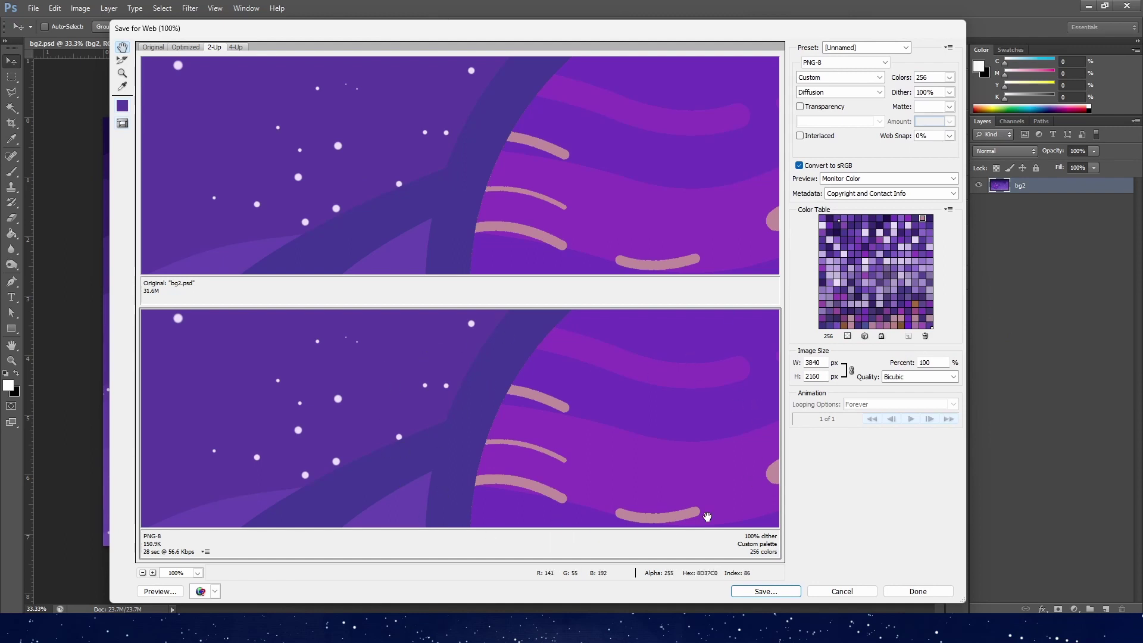
Sort the color table by popularity and delete the two least-used swatches at its end.
click(948, 210)
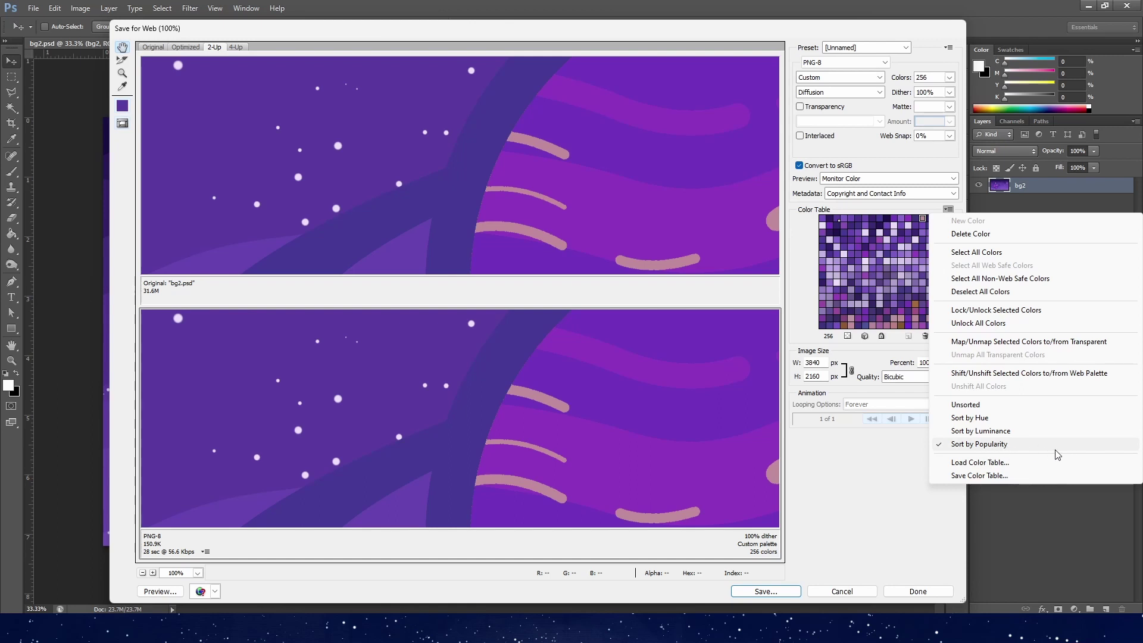
click(1024, 446)
click(930, 325)
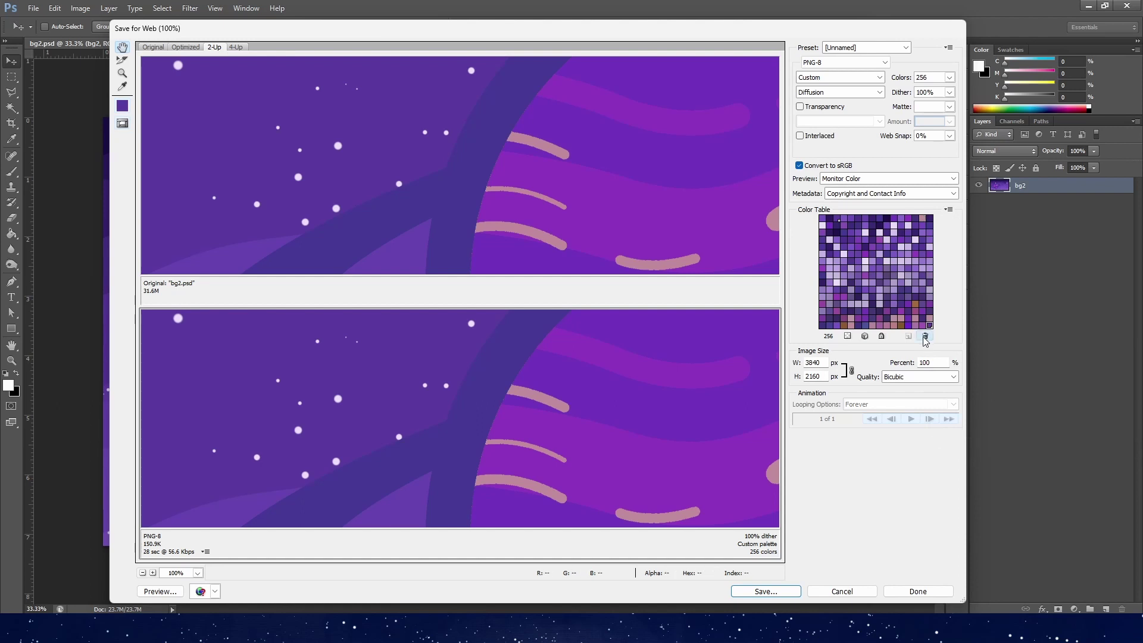
click(925, 337)
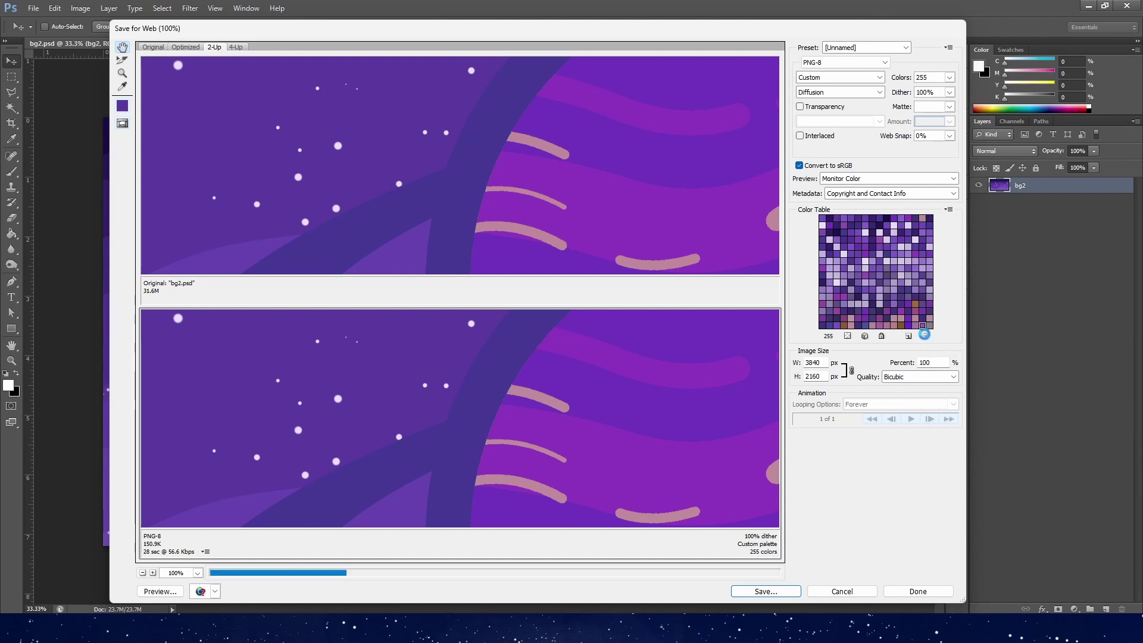
click(925, 336)
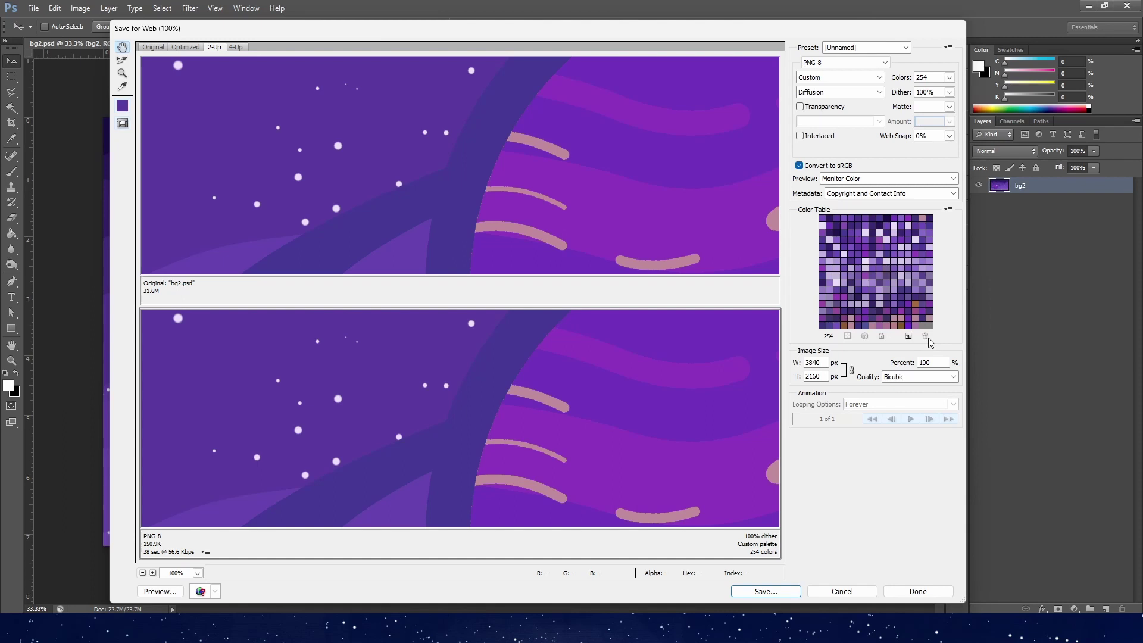